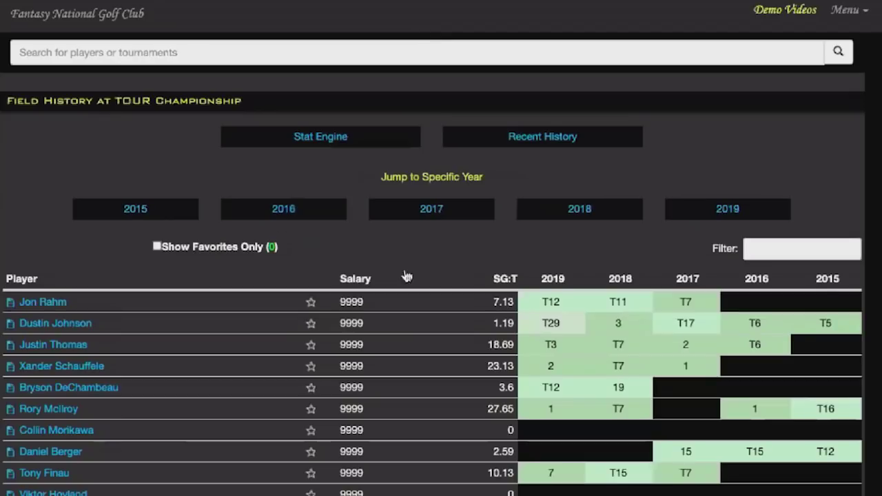
Step: Sort the TOUR Championship field history by SG:T from highest to lowest and view the leading players
click(506, 228)
click(505, 228)
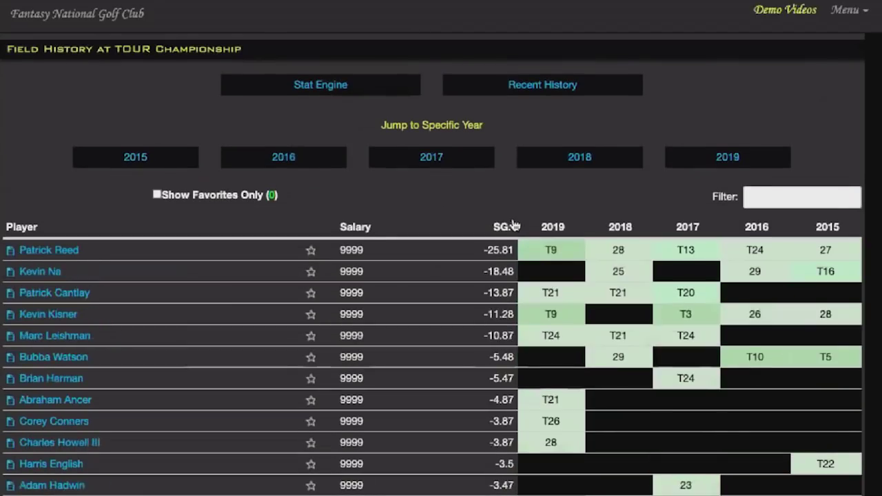
scroll(870, 124, down, 3)
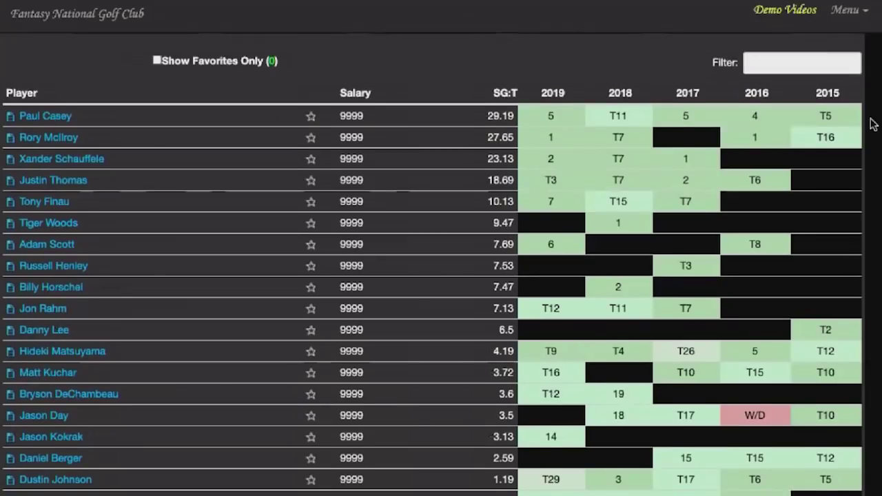
scroll(873, 124, down, 1)
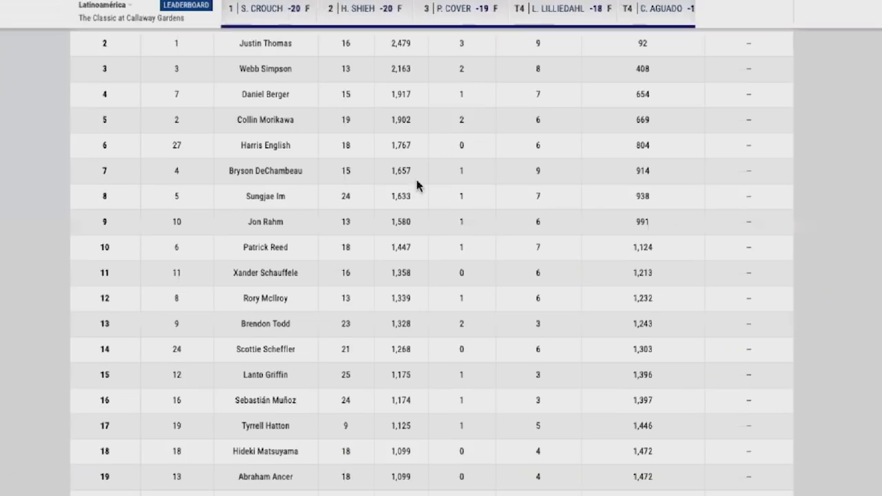
Step: Switch to the FedExCup standings and highlight the names Xander Schauffele and Brendon Todd
drag(299, 329, 240, 328)
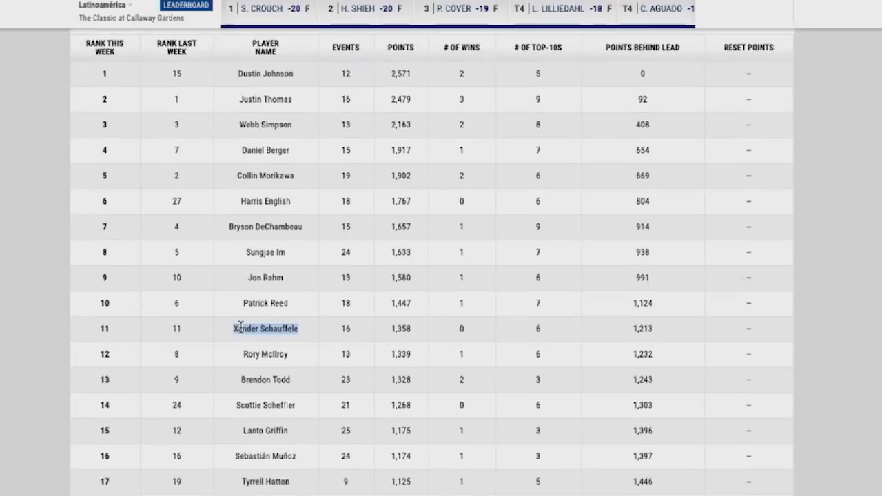
scroll(270, 331, down, 1)
double_click(282, 332)
click(282, 331)
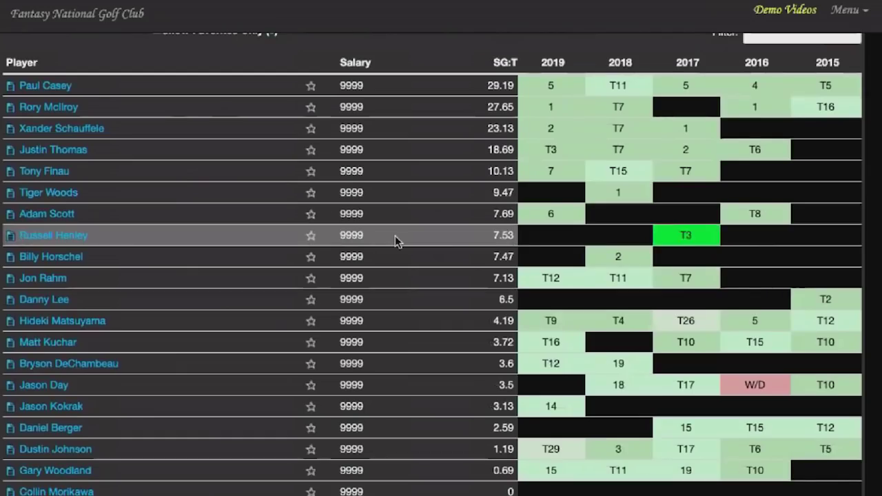
Step: Return to the field history, filter the players by "todd", and clear the filter again
scroll(396, 240, up, 5)
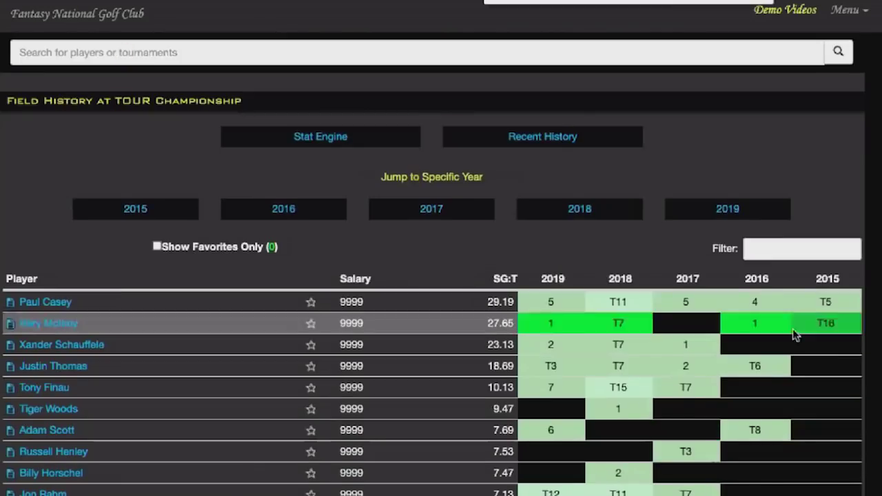
click(790, 248)
text(todd)
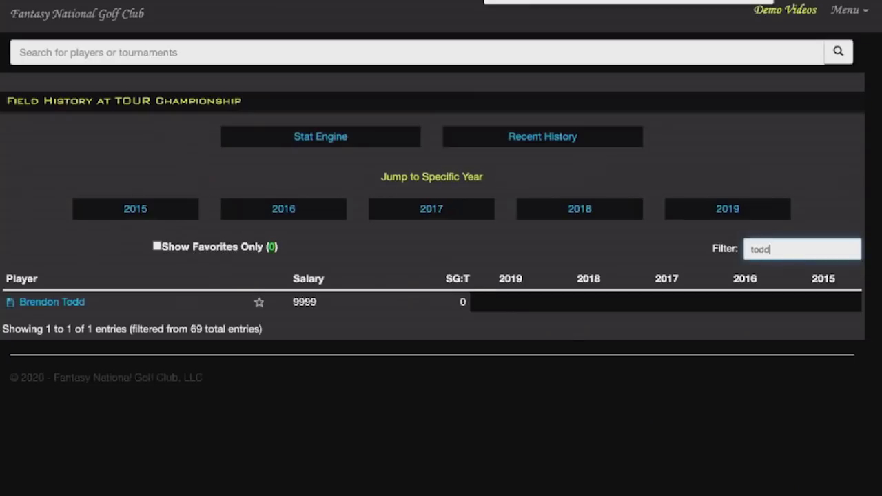
key(BackSpace)
key(BackSpace)
key(BackSpace)
key(BackSpace)
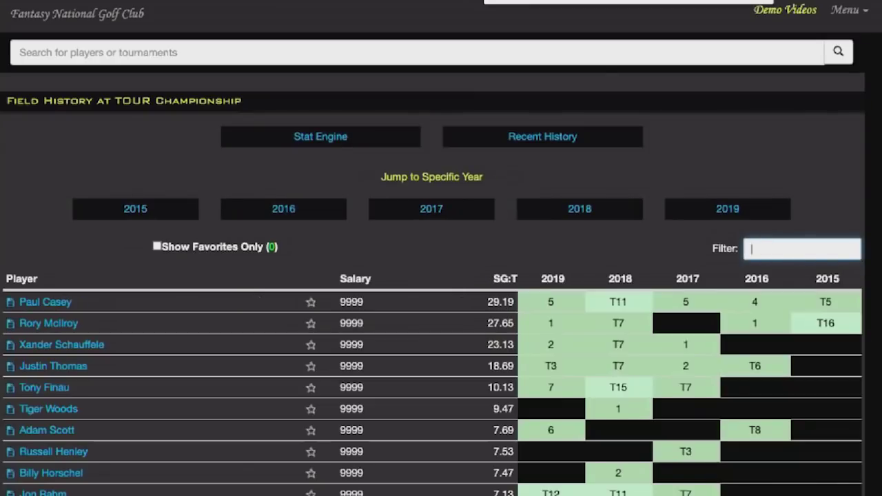
Step: Examine the whole field's TOUR Championship finishes and SG:T values, highlighting Kevin Kisner's SG:T along the way
scroll(434, 245, down, 4)
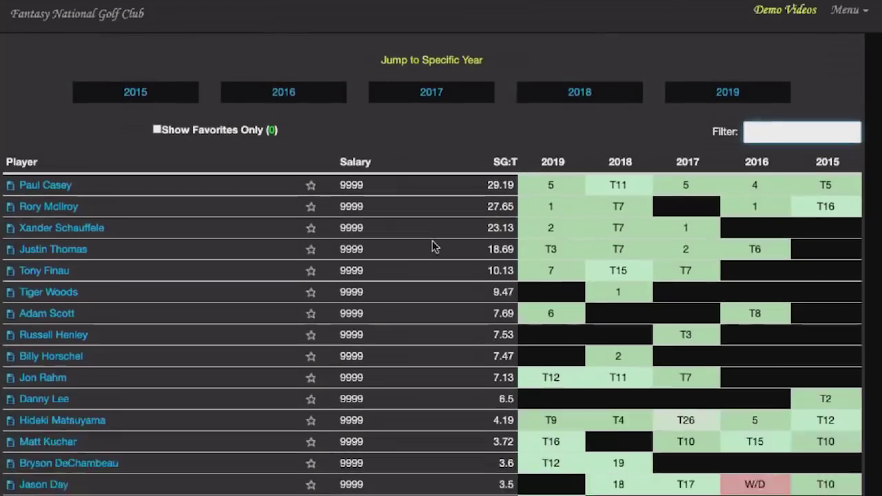
scroll(433, 245, down, 3)
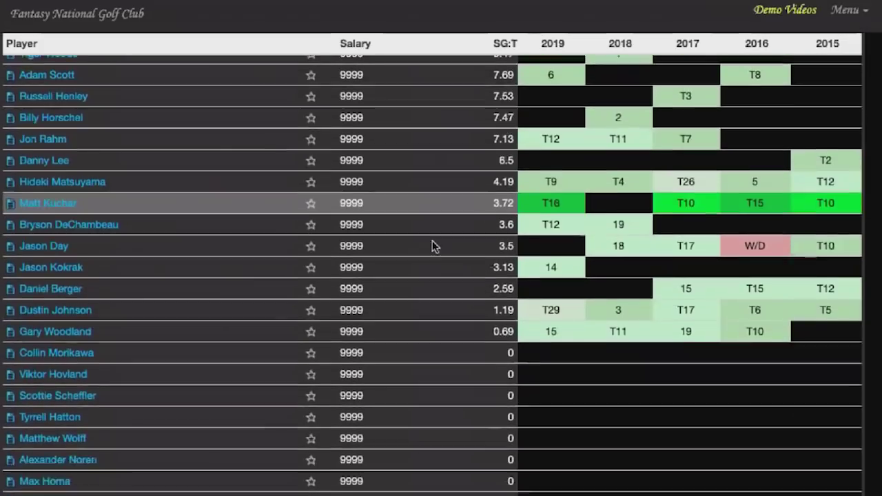
scroll(433, 246, down, 3)
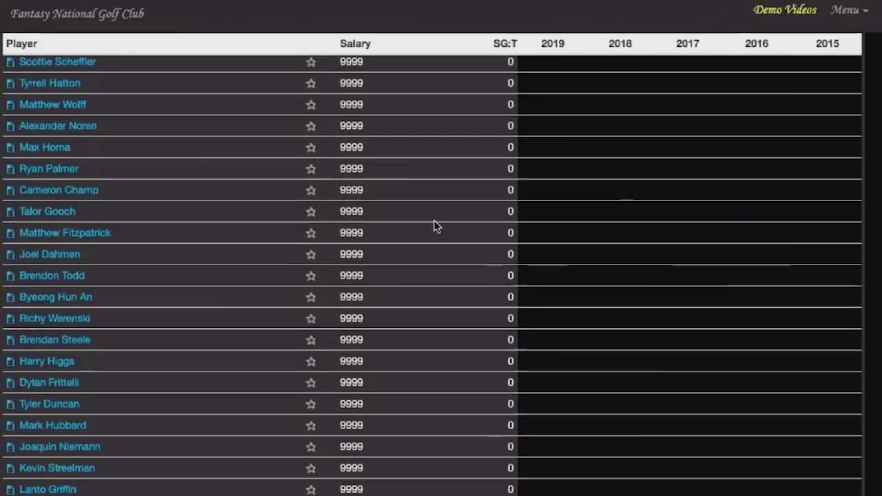
scroll(303, 376, down, 5)
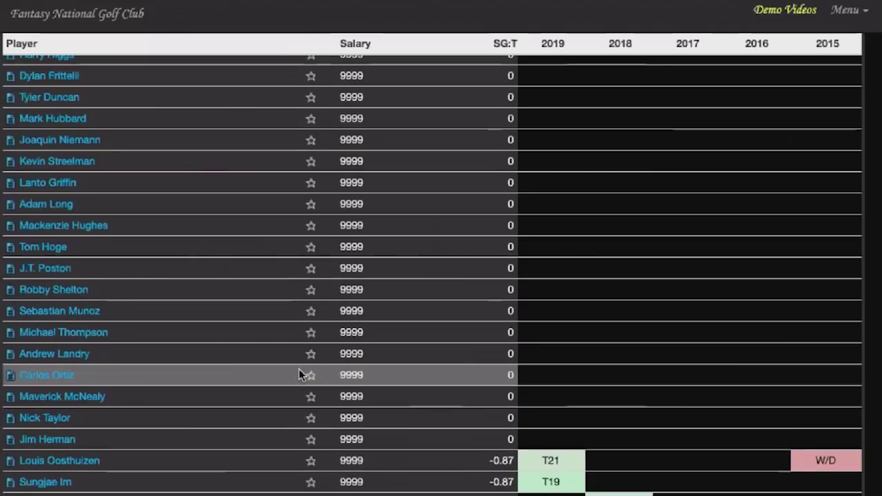
scroll(304, 388, down, 3)
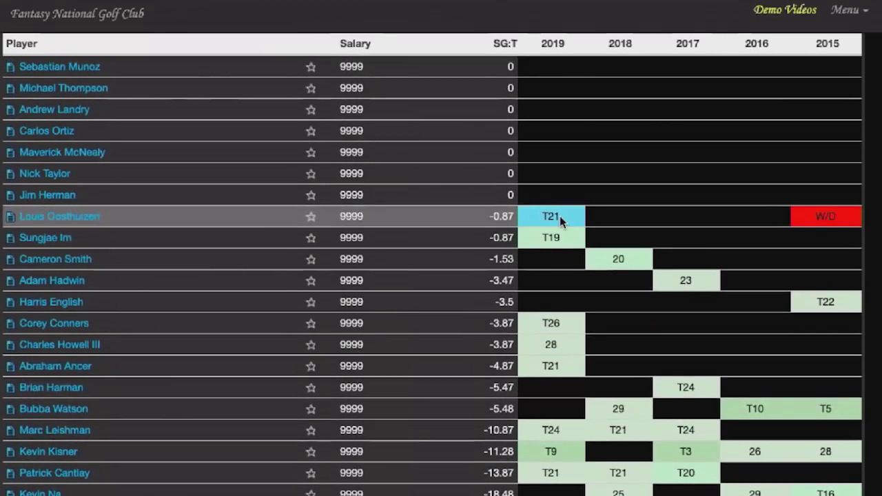
scroll(560, 215, down, 1)
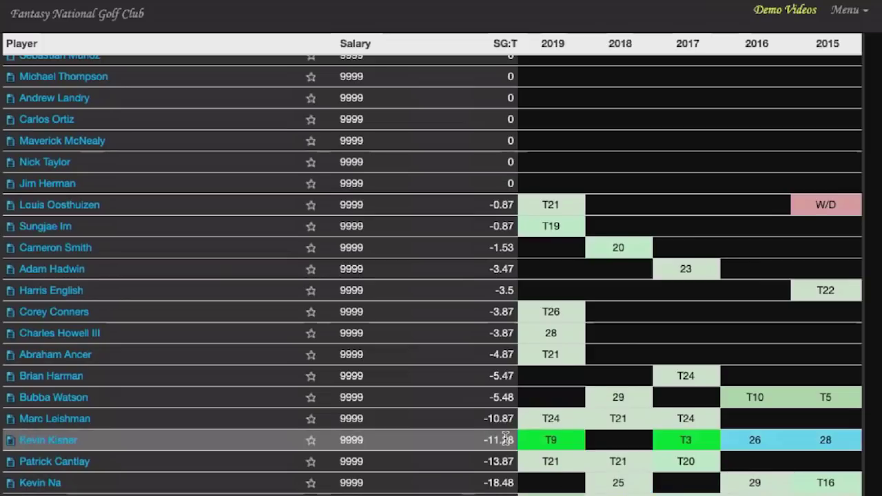
drag(516, 440, 482, 439)
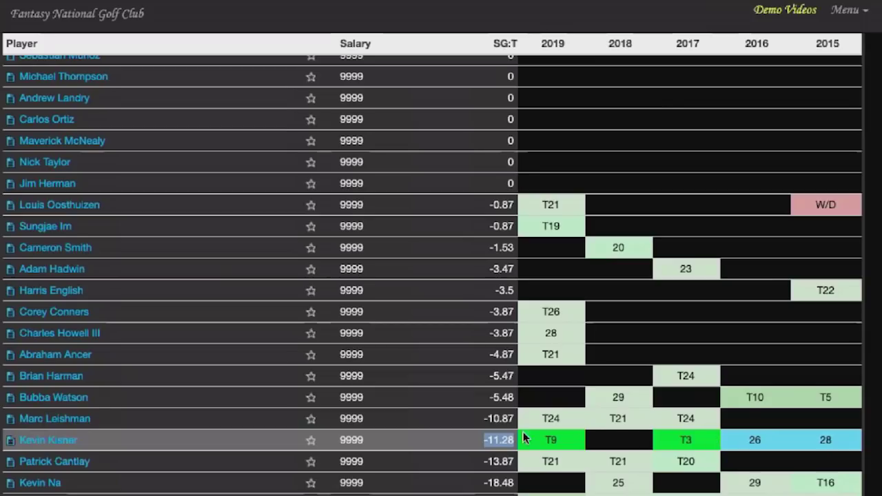
scroll(673, 388, up, 10)
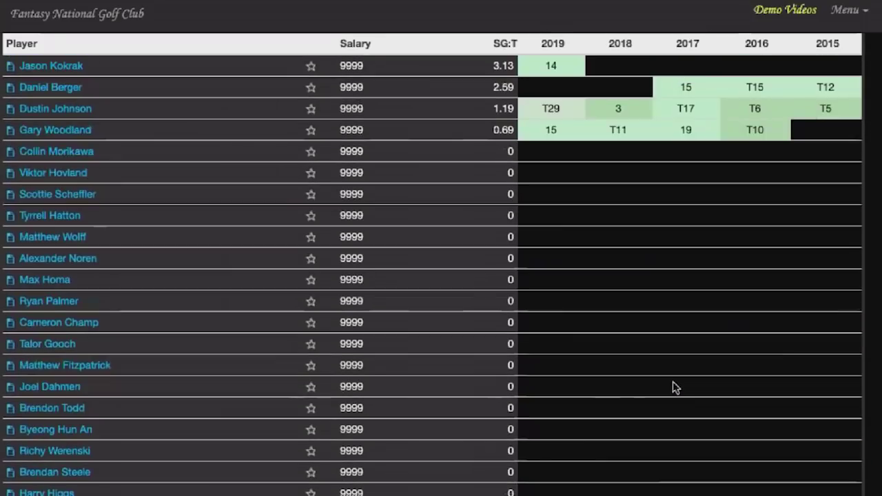
scroll(674, 388, up, 5)
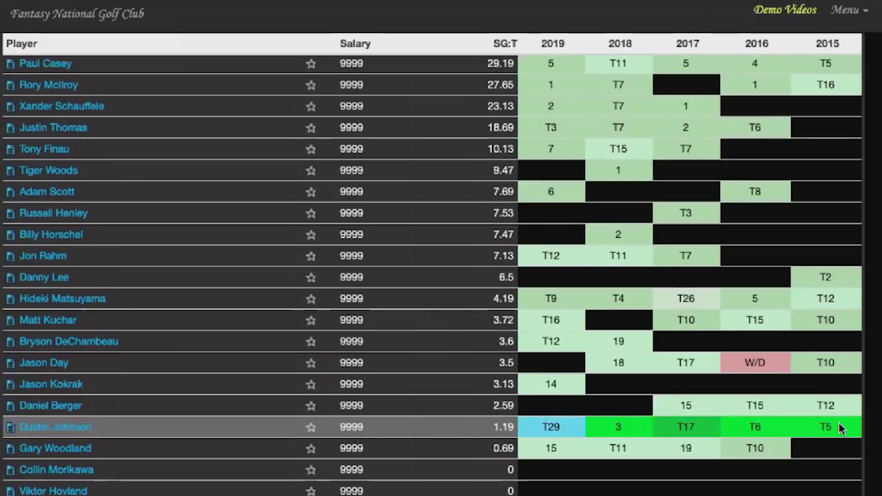
scroll(756, 400, up, 3)
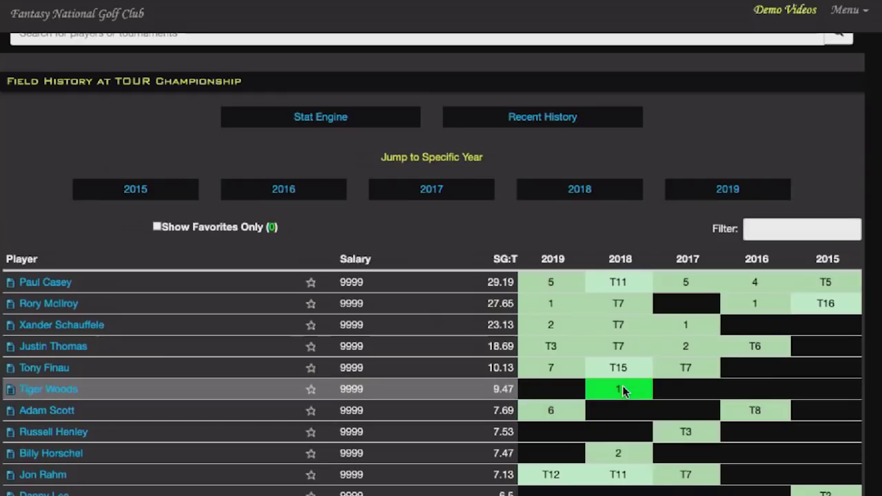
Step: Switch to the FedExCup standings and search the page for "Casey"
scroll(622, 389, down, 2)
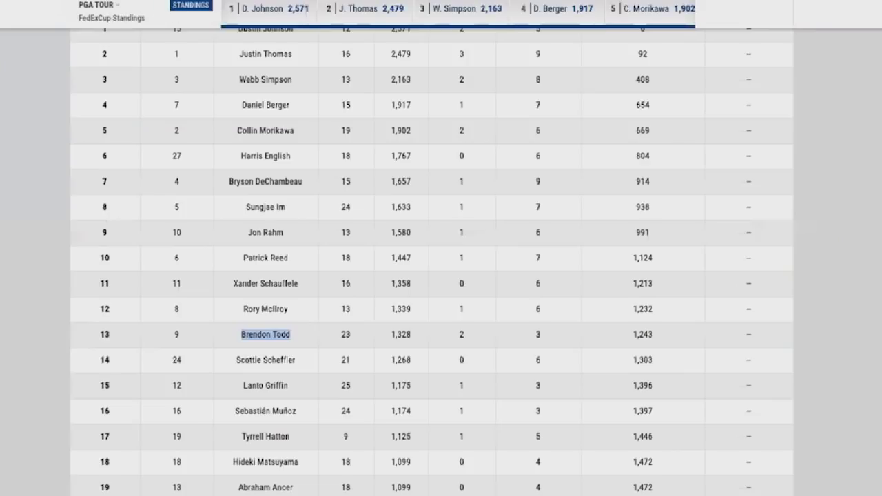
text(asey)
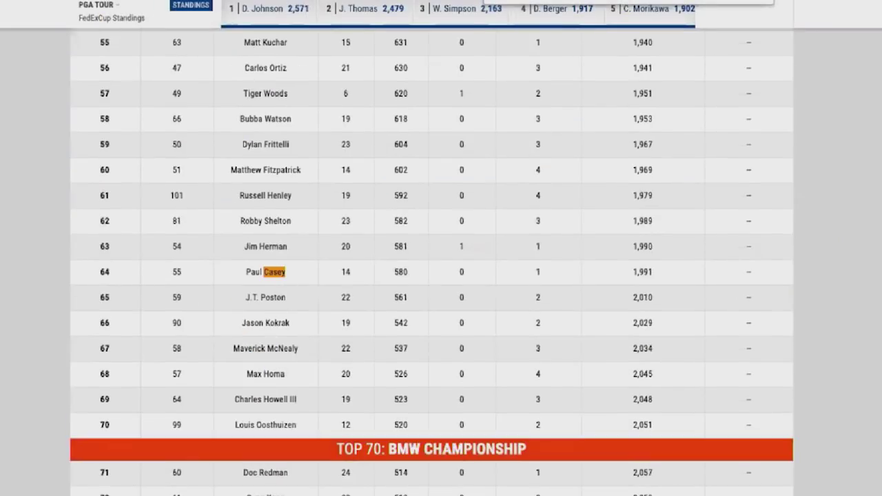
key(Escape)
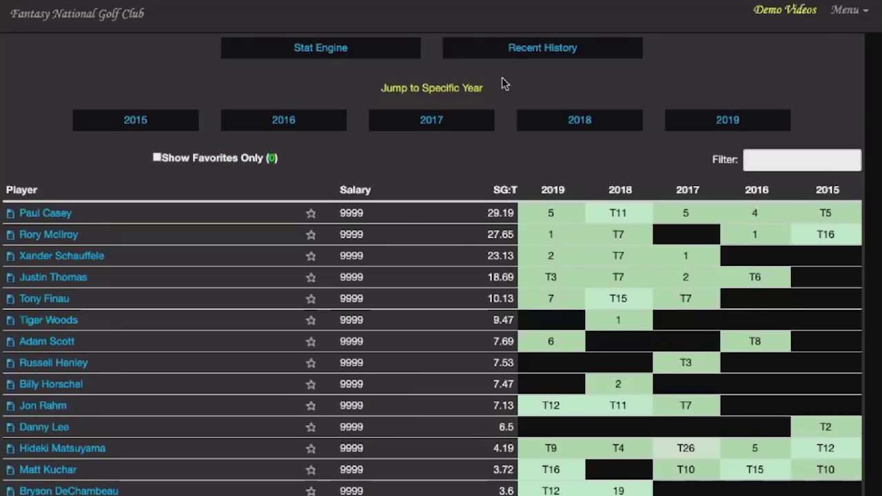
Step: Return to the field history and compare the SG:T values of Paul Casey and Tony Finau
click(513, 213)
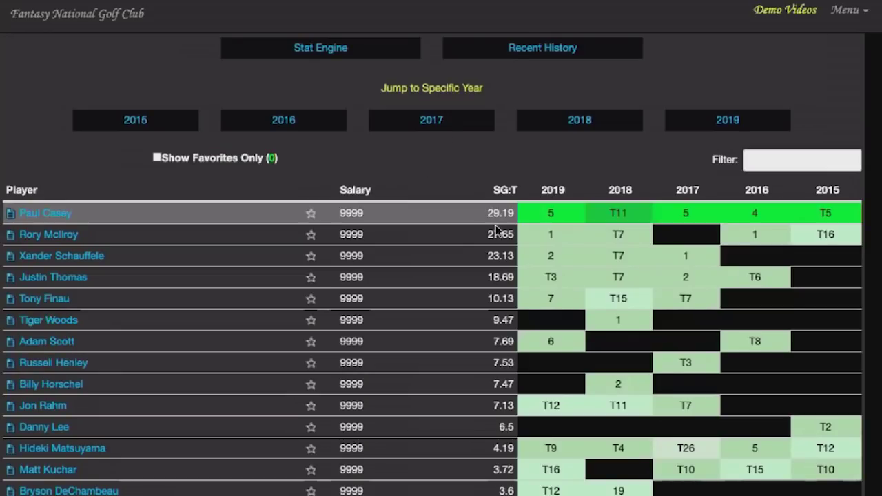
double_click(496, 299)
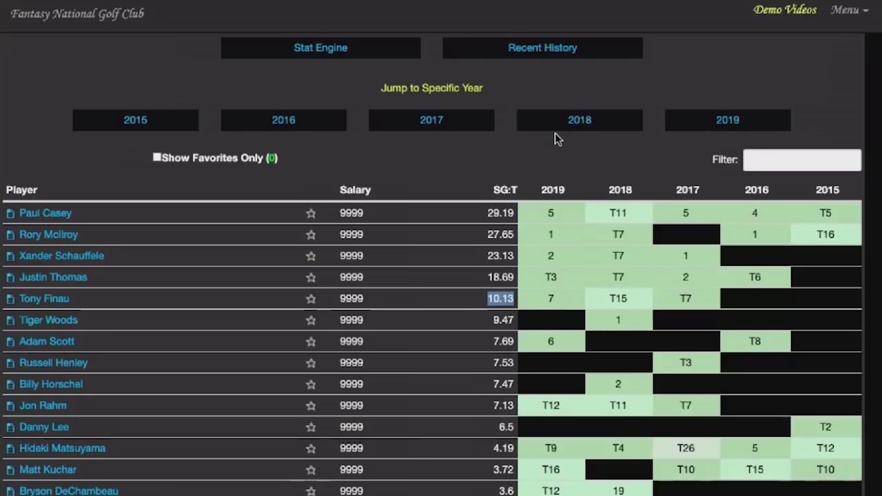
click(224, 373)
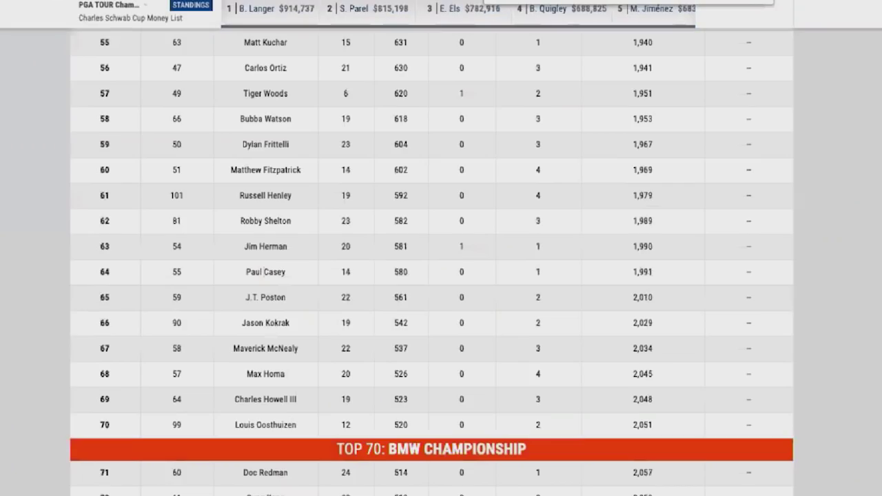
Step: Search the FedExCup standings page for "Hen"
key(ctrl+f)
text(Hen)
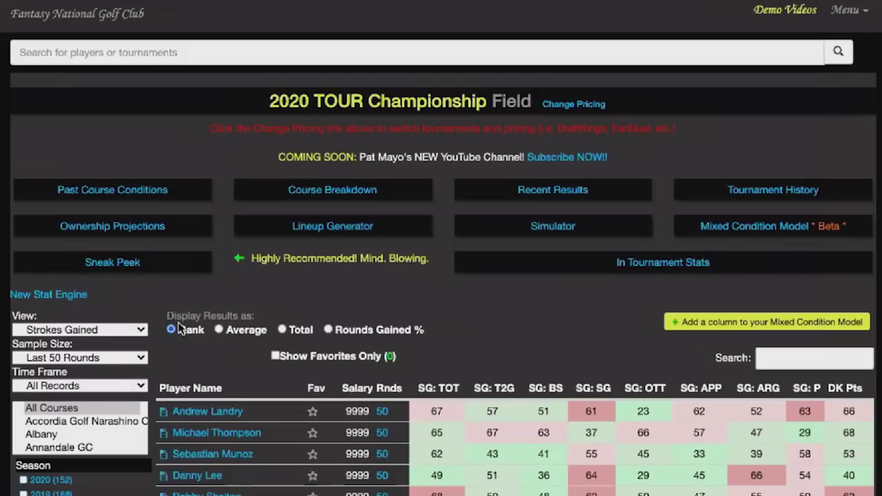
Step: Set the 2020 TOUR Championship field's sample size to Last 100 Rounds, keeping the time frame at All Records
click(118, 359)
click(107, 386)
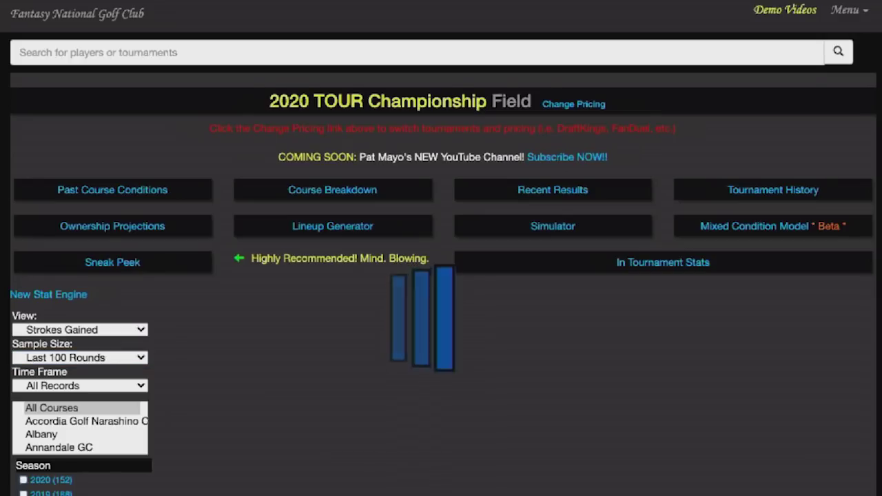
scroll(441, 265, down, 1)
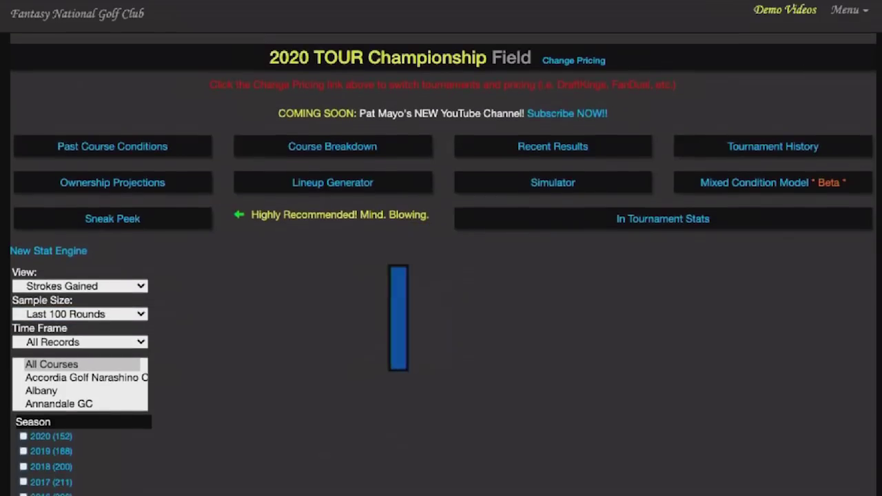
scroll(556, 262, down, 1)
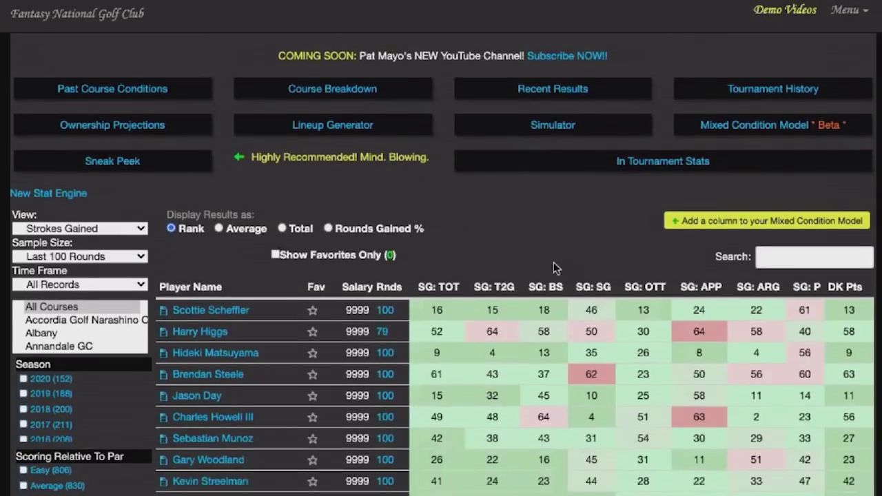
click(54, 283)
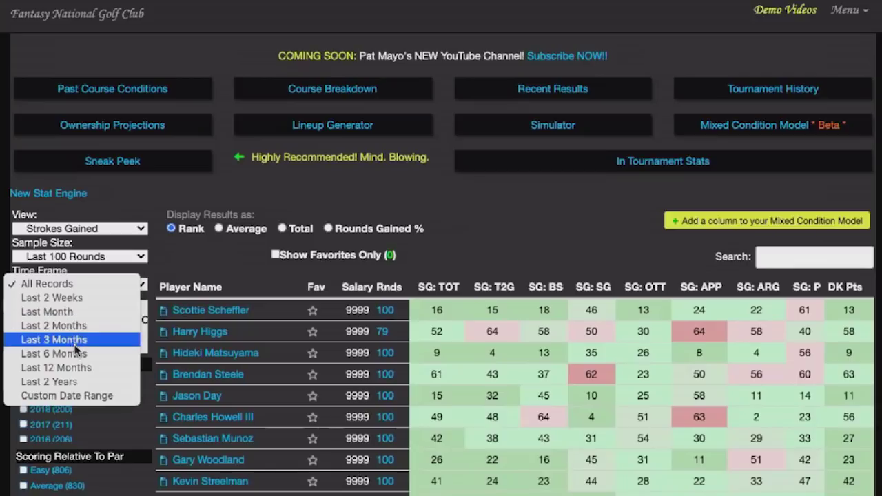
click(512, 202)
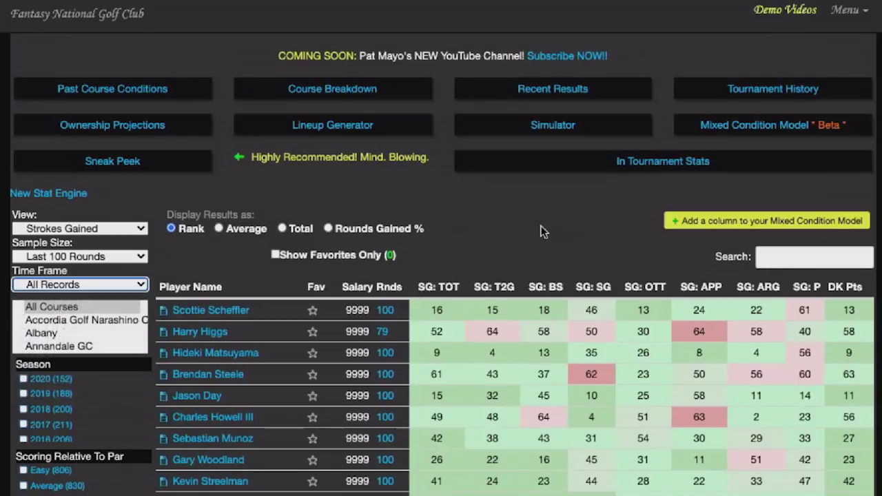
Step: Sort the strokes gained table by SG: APP from the best rank and review the leading players' other stats
click(701, 288)
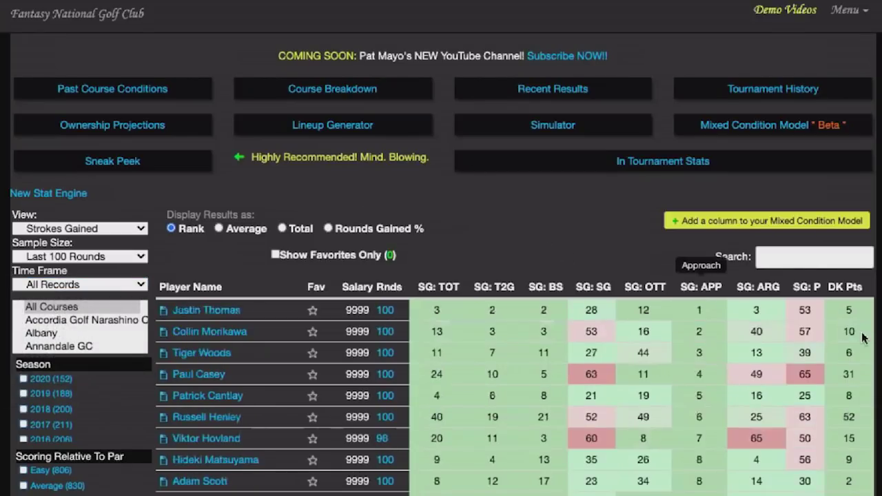
scroll(872, 343, down, 3)
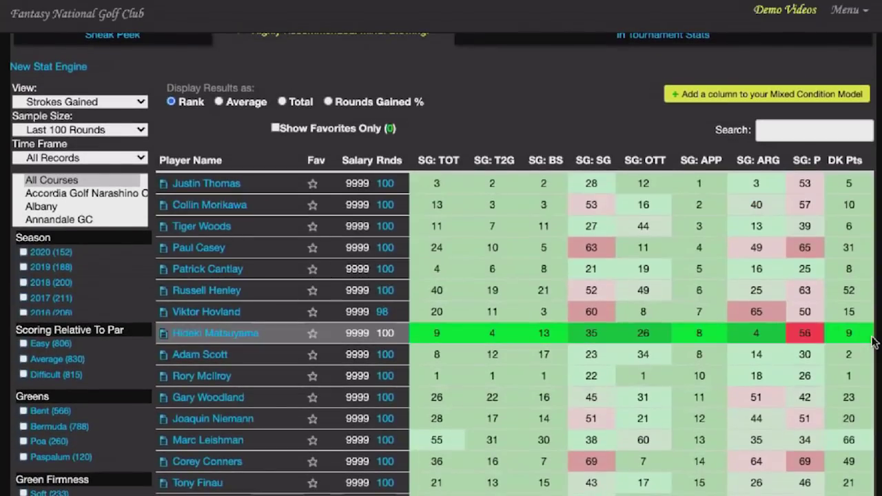
mouse_move(850, 271)
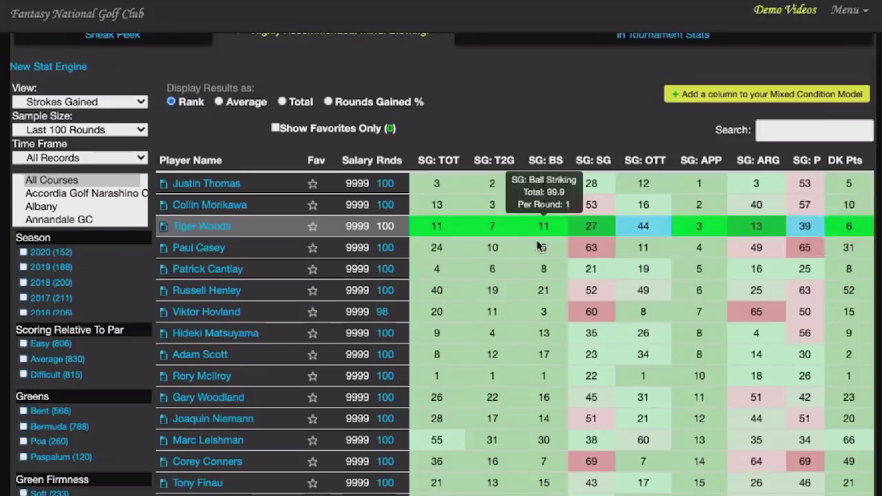
mouse_move(588, 333)
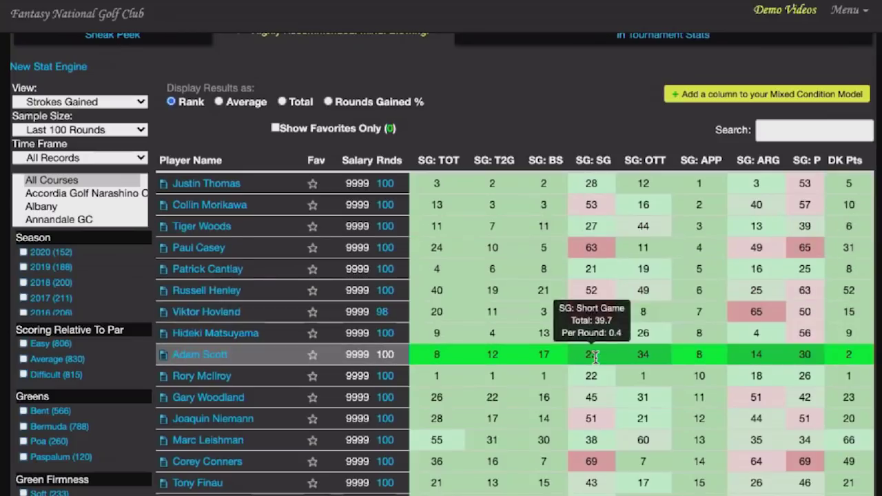
mouse_move(633, 398)
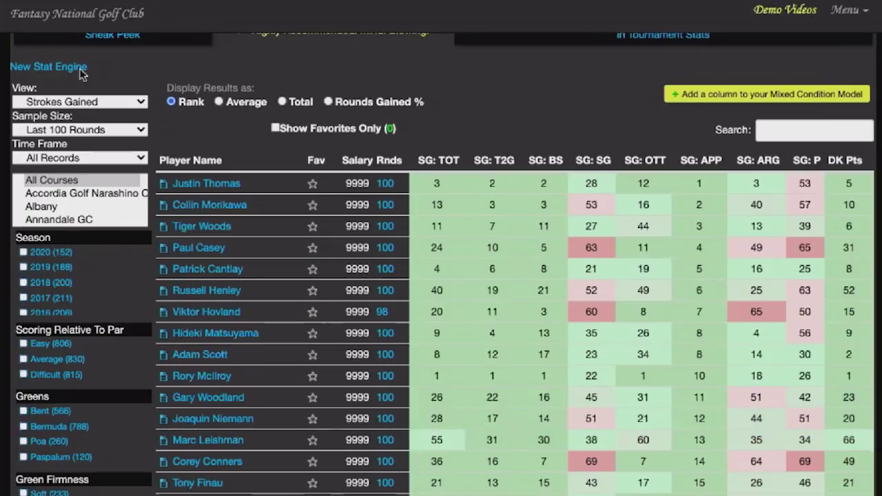
Step: Change the stat view to Par 4 Efficiency and sort the field by the P4: 450-500 column
click(79, 101)
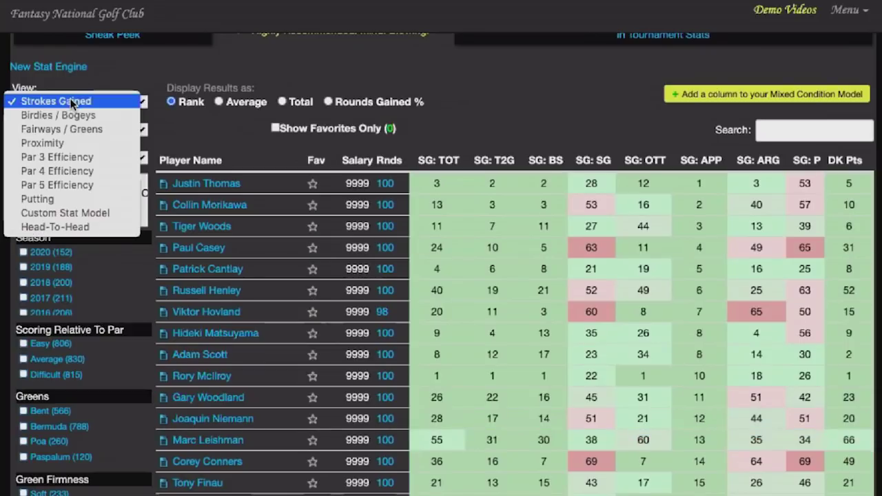
click(98, 172)
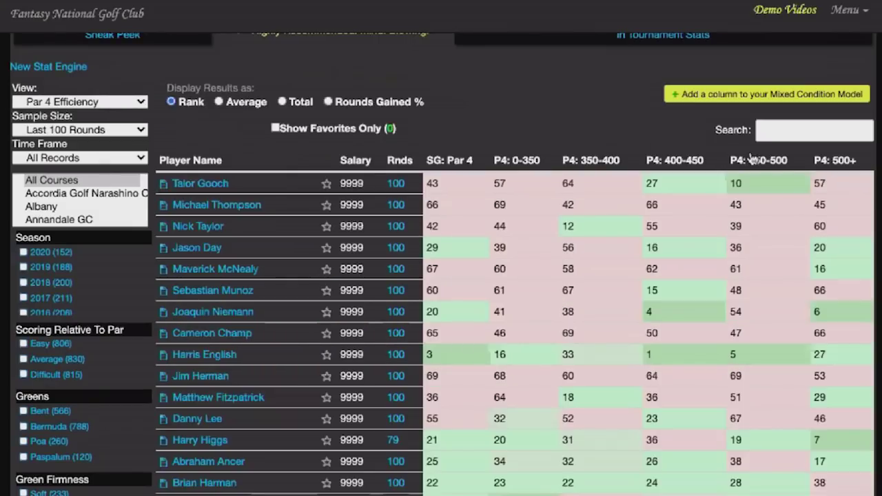
click(764, 163)
scroll(798, 165, down, 1)
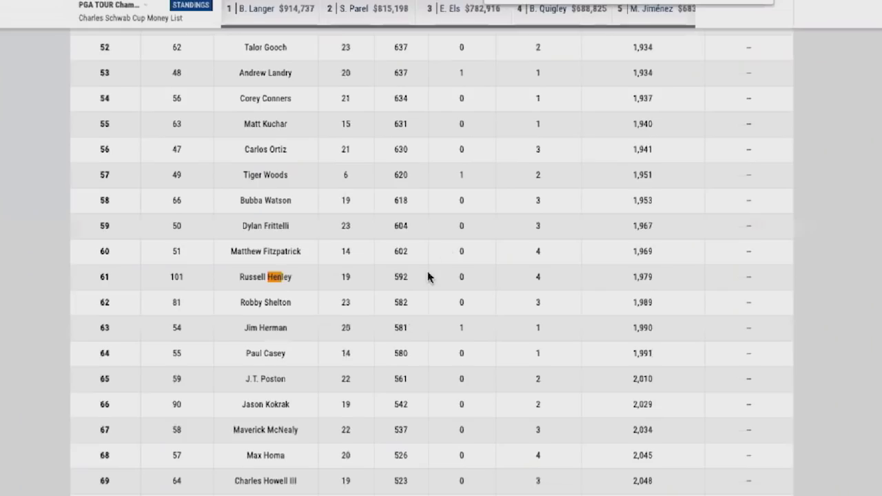
Step: Switch to the FedExCup standings and view the highest-ranked players
scroll(427, 277, up, 10)
scroll(427, 277, up, 5)
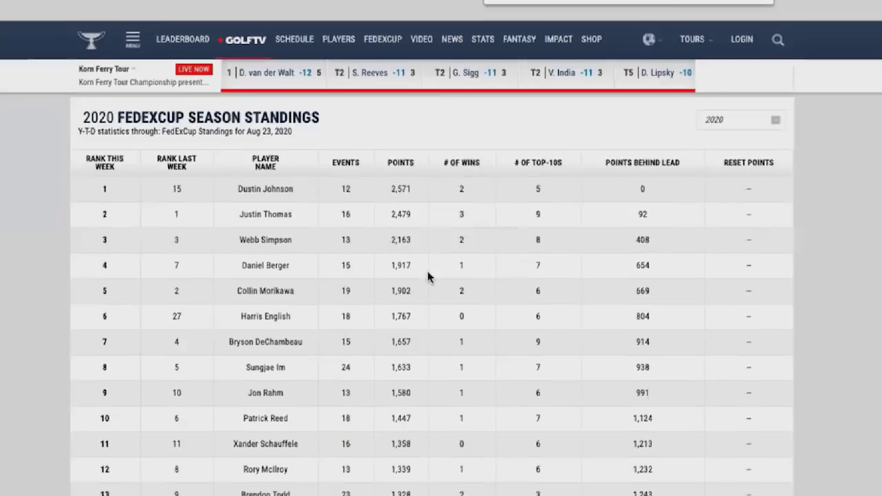